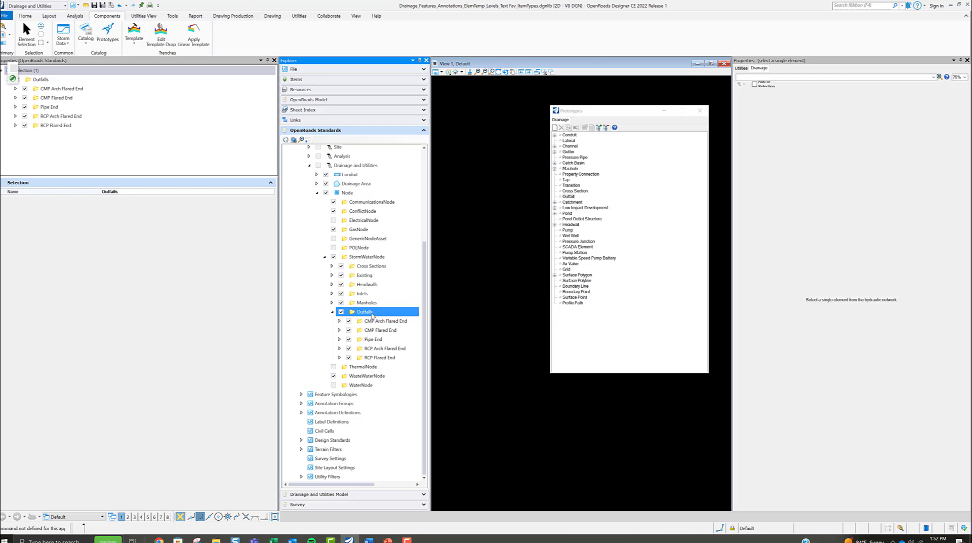
Create a new Outfall prototype in the drainage prototypes list
click(361, 285)
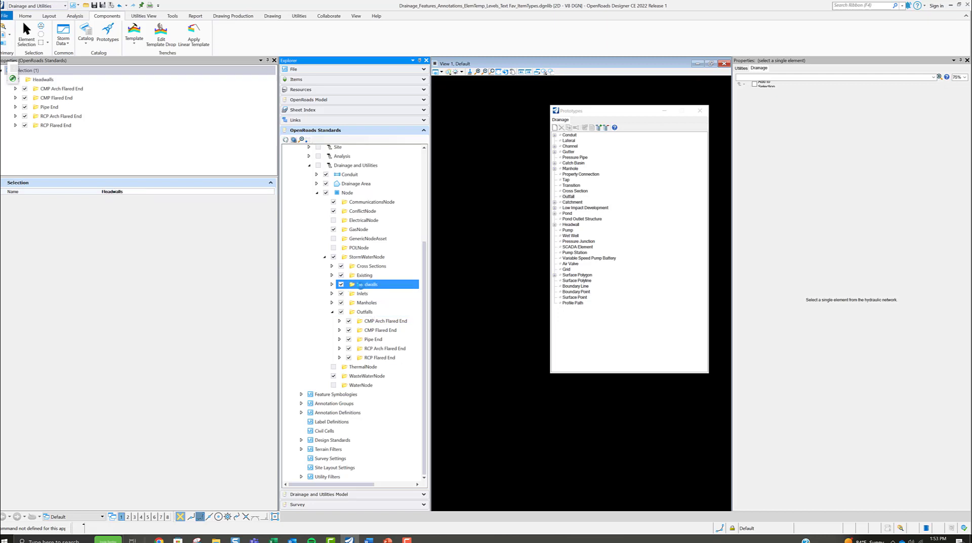
click(365, 313)
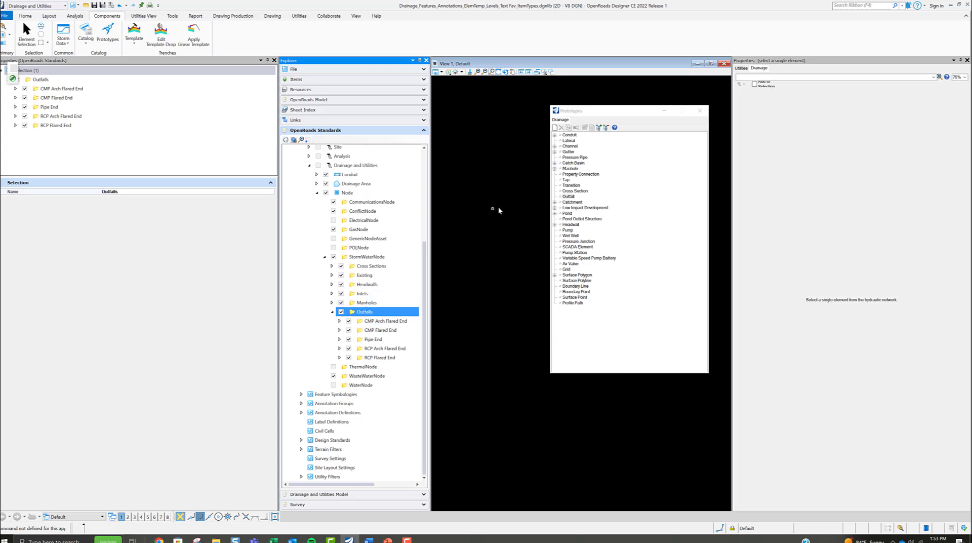
right_click(570, 198)
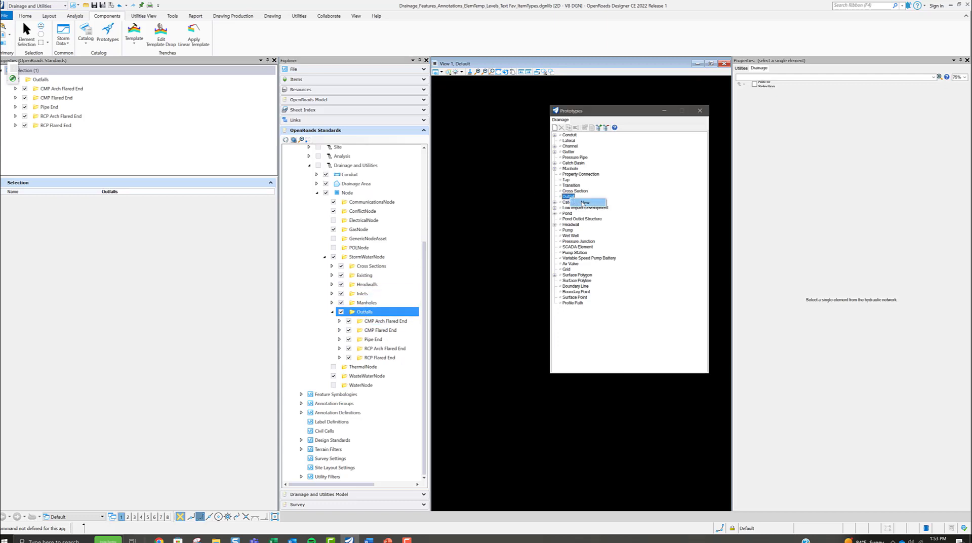
click(586, 202)
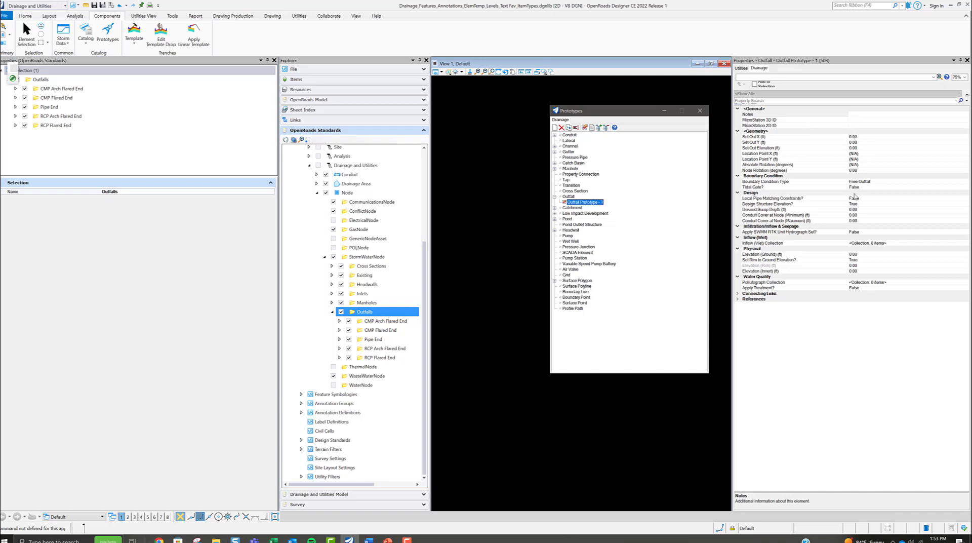
Review the new outfall prototype's boundary condition options and set Boundary Condition Type to Elevation-Flow Curve
click(774, 183)
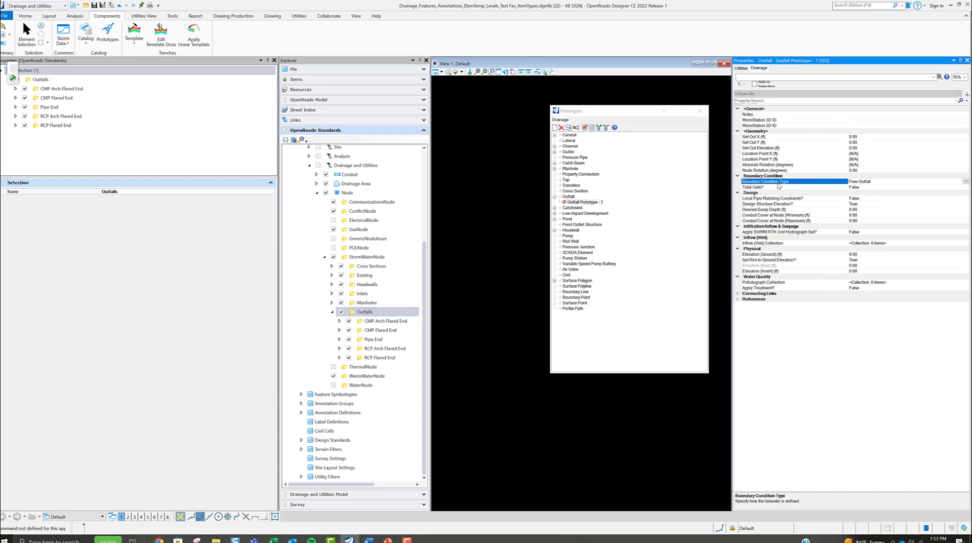
click(791, 188)
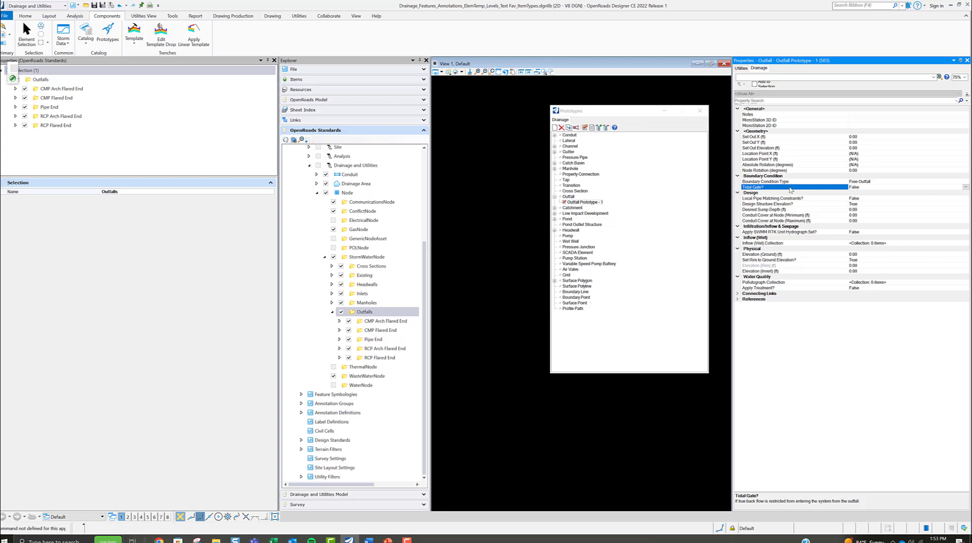
click(789, 181)
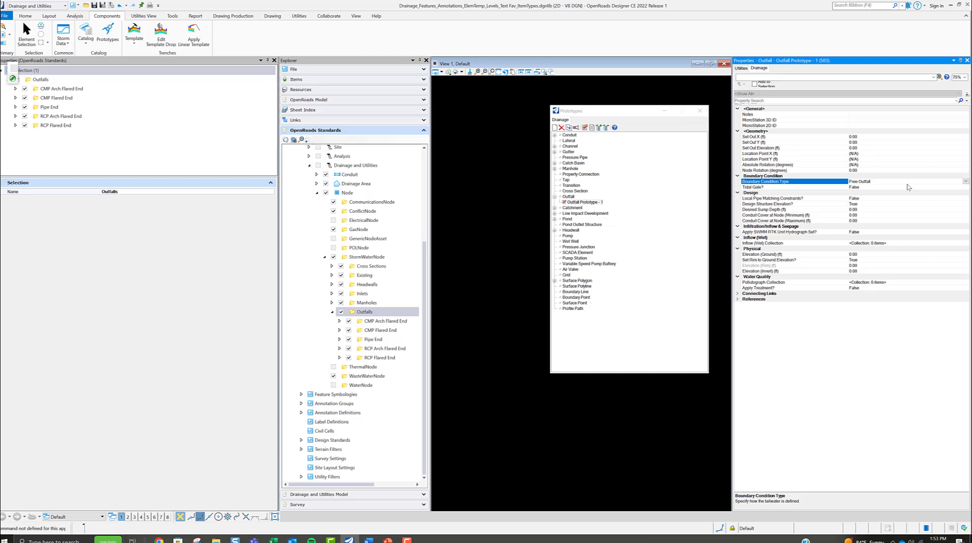
click(965, 181)
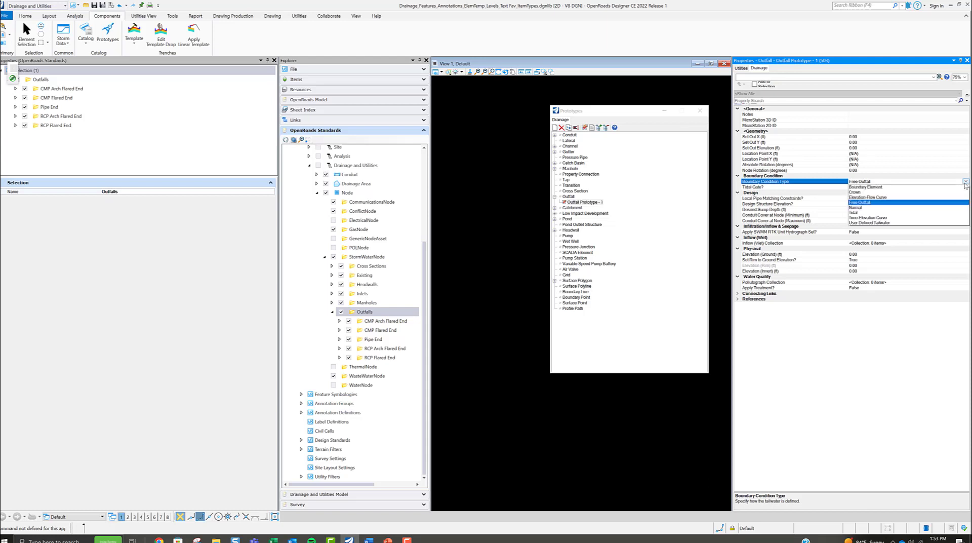
click(965, 183)
click(965, 183)
click(884, 187)
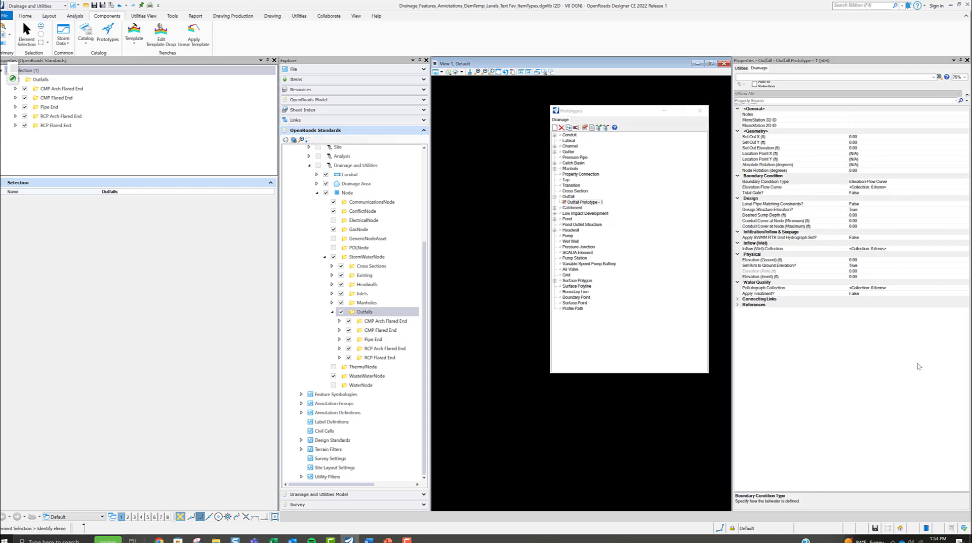
View the outfall prototype's Elevation-Flow Curve table of outlet elevation and flow, and close it without entering data
click(905, 187)
click(965, 188)
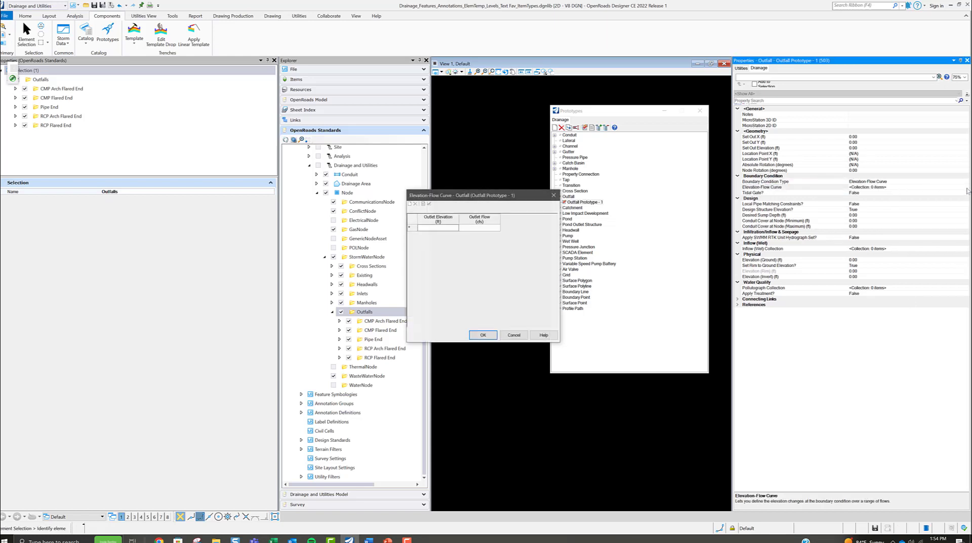
drag(512, 197, 812, 230)
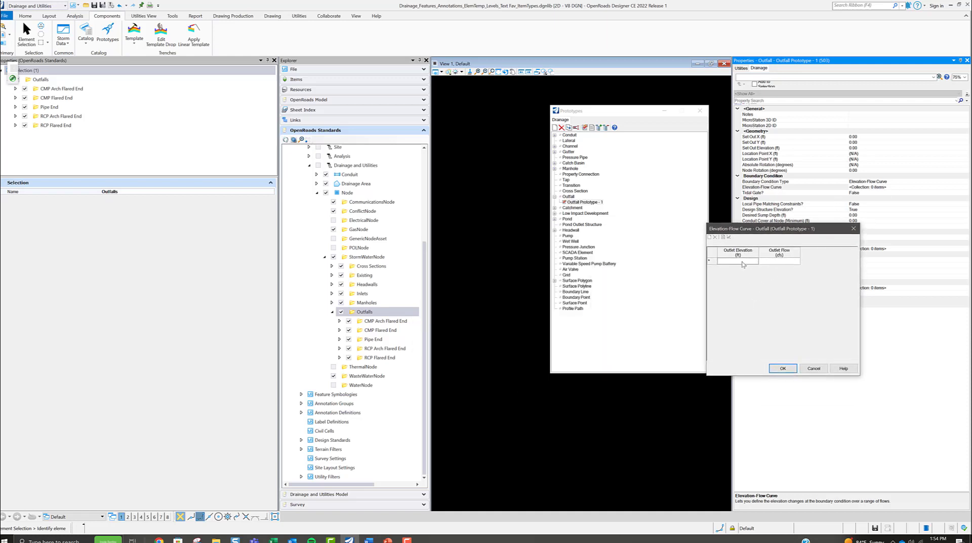
click(783, 368)
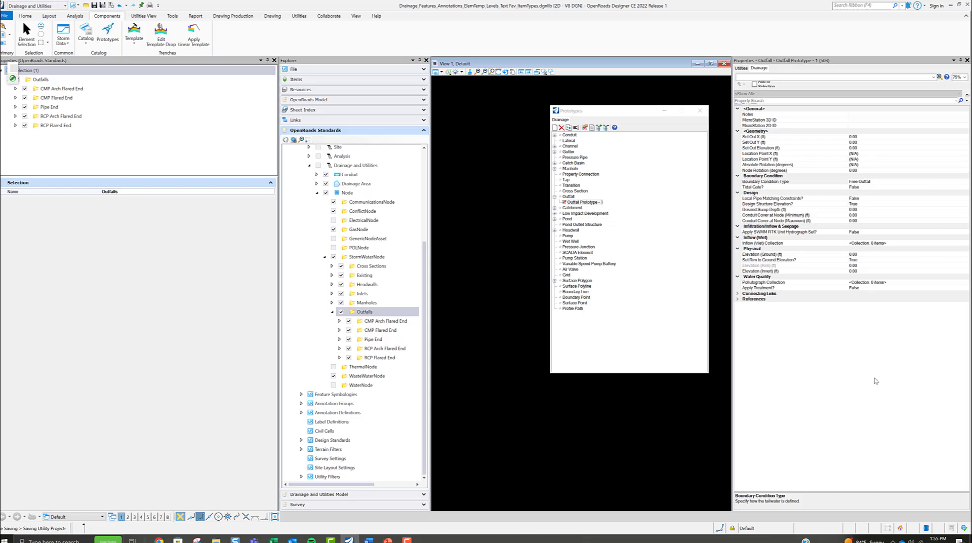
Set the outfall prototype's Boundary Condition Type to Normal
click(942, 182)
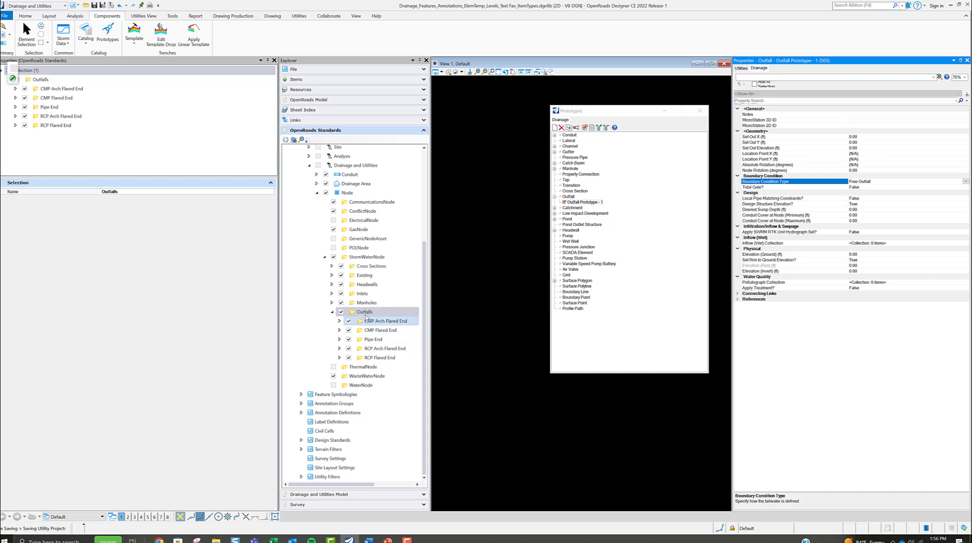
click(966, 182)
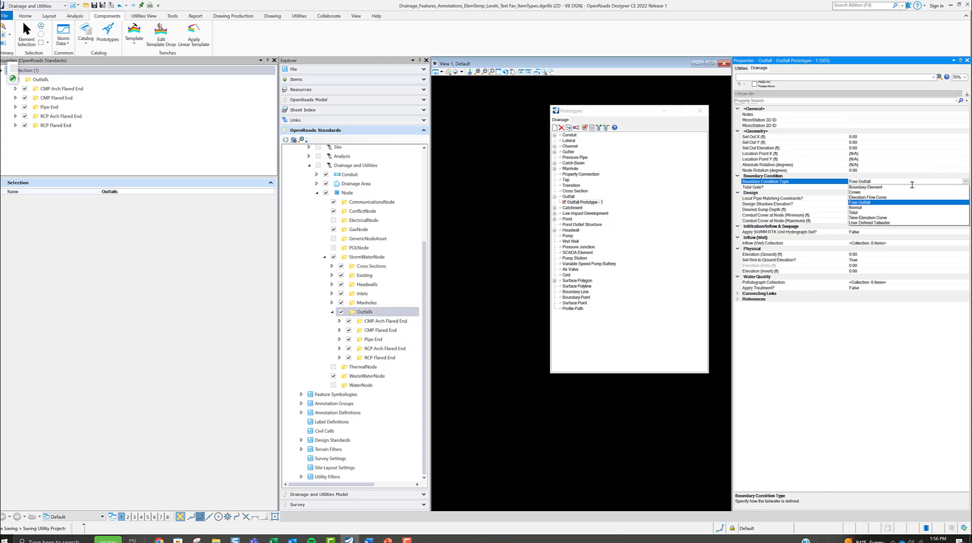
click(859, 207)
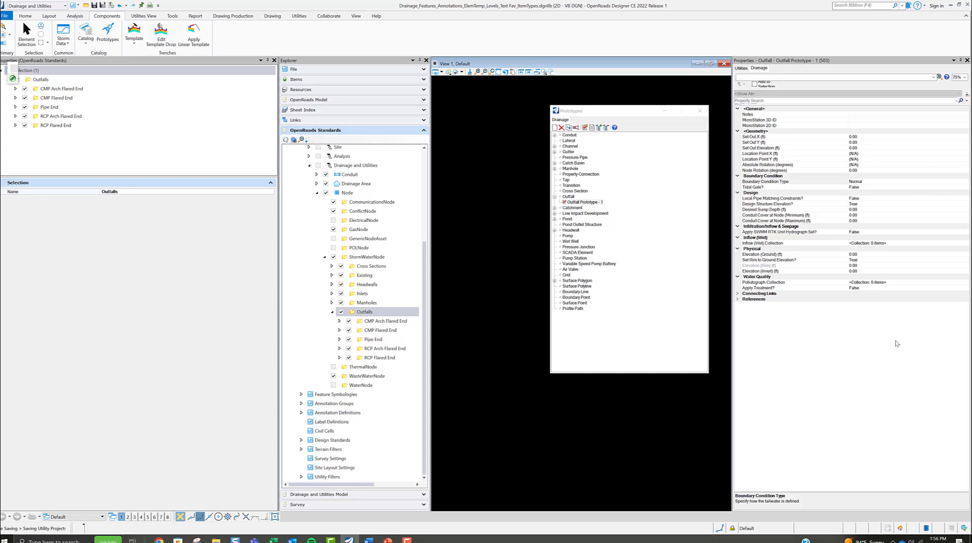
Set the outfall prototype's Boundary Condition Type to Tidal and view its Cyclic Time-Elevation Curve table without entering data
click(936, 181)
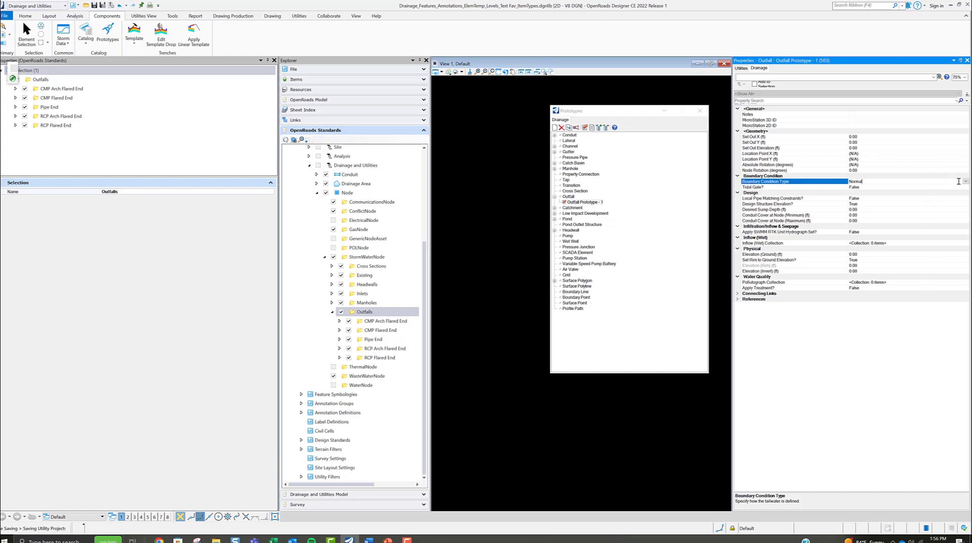
click(966, 181)
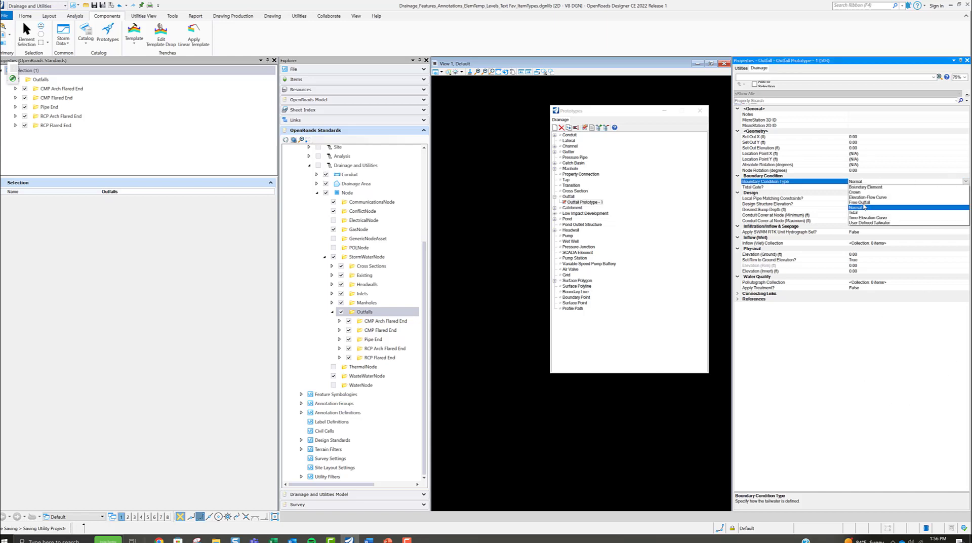
click(863, 213)
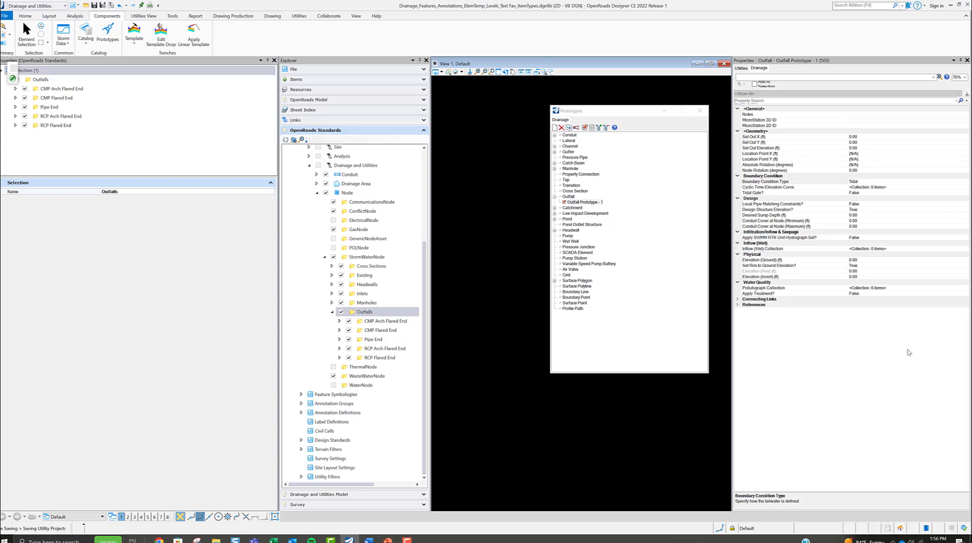
click(919, 187)
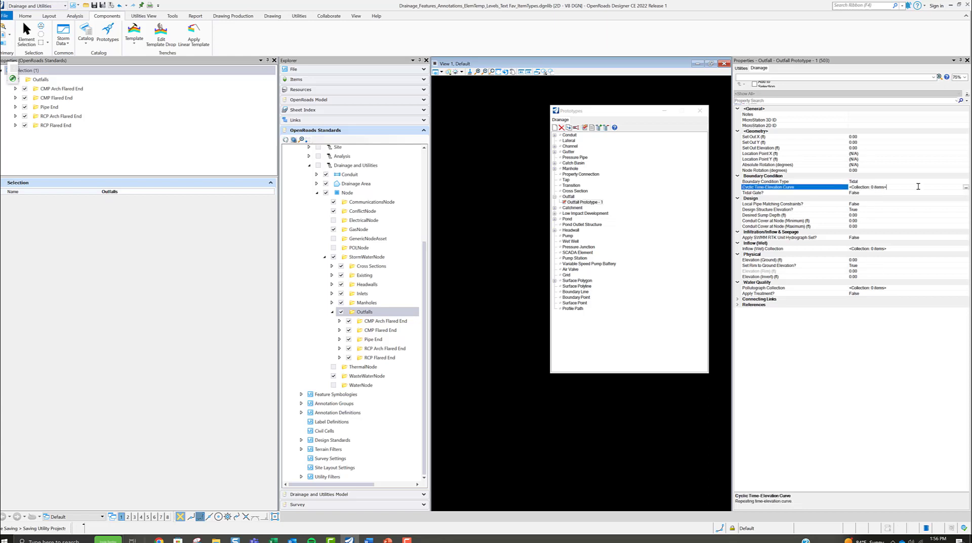
click(966, 187)
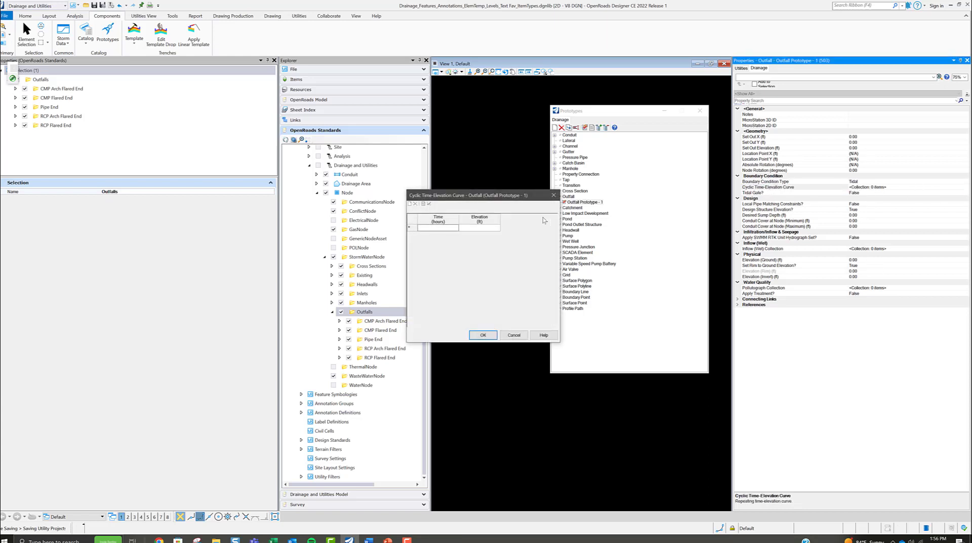
click(513, 335)
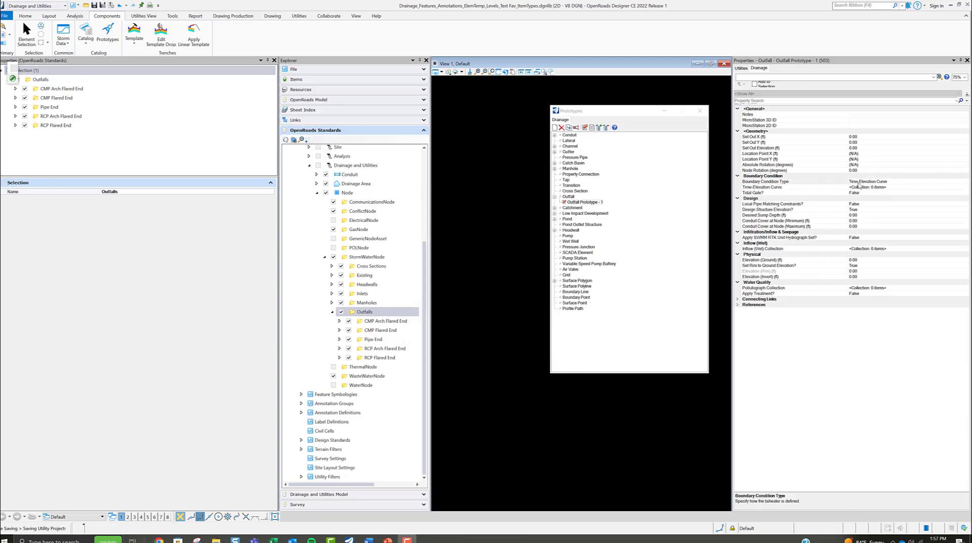
View the outfall prototype's Time-Elevation Curve table and dismiss it without entering data
click(901, 187)
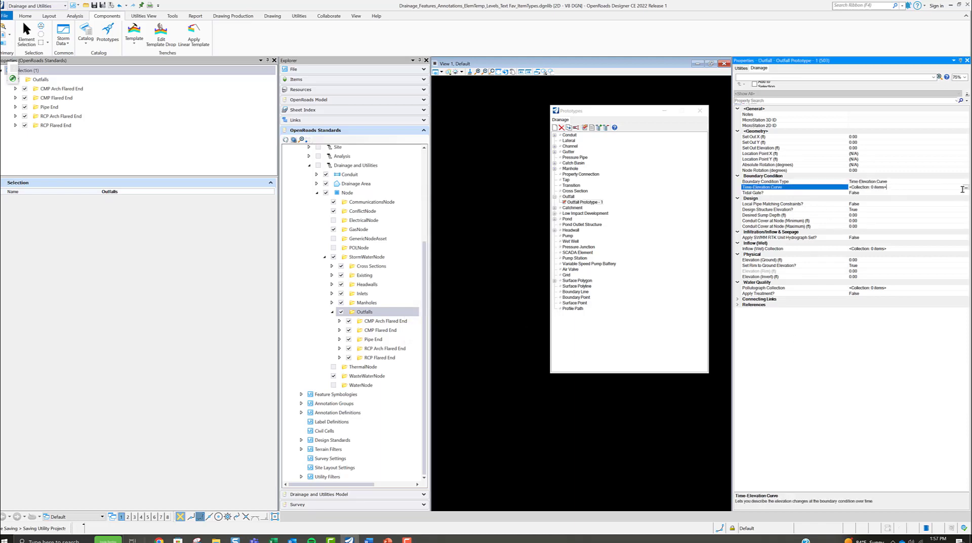
click(965, 188)
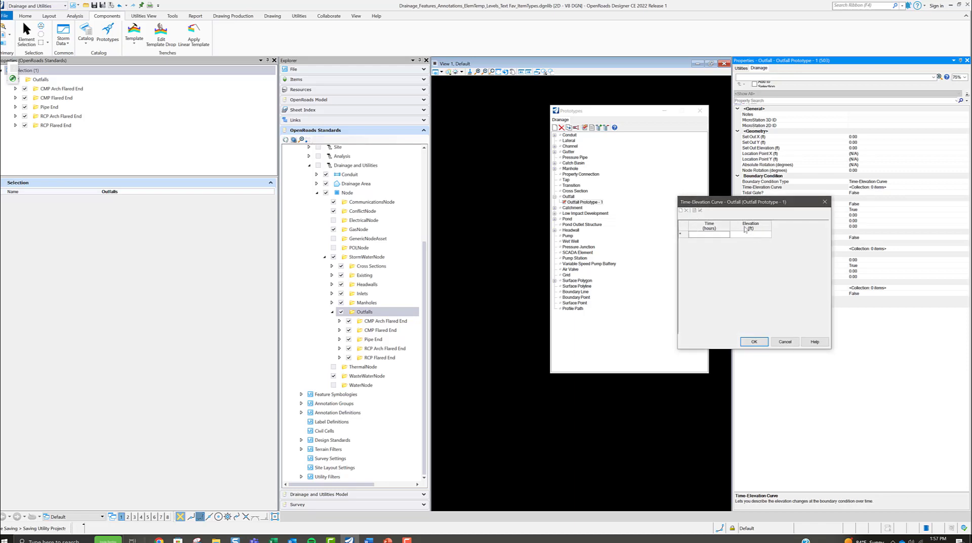
click(784, 344)
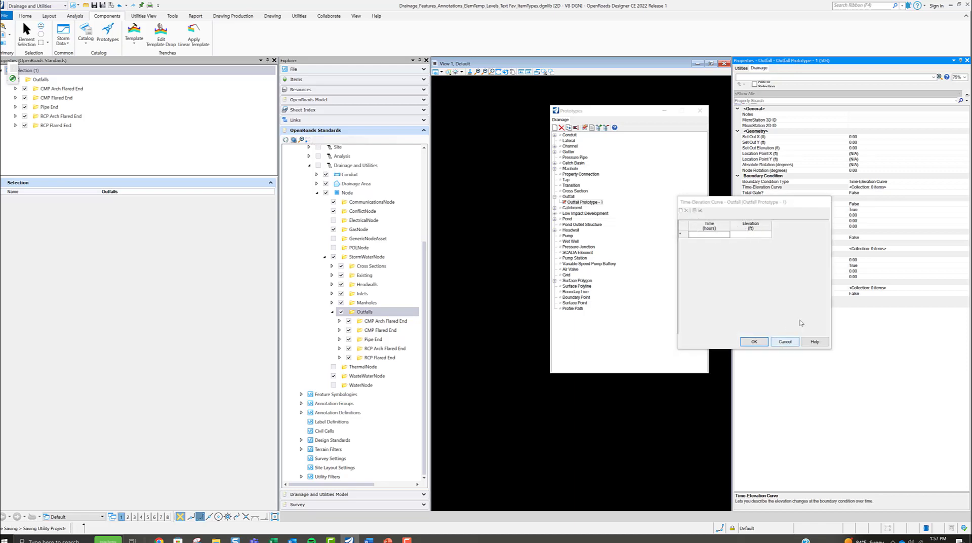
Set the outfall prototype's Boundary Condition Type to User Defined Tailwater
click(967, 182)
click(967, 182)
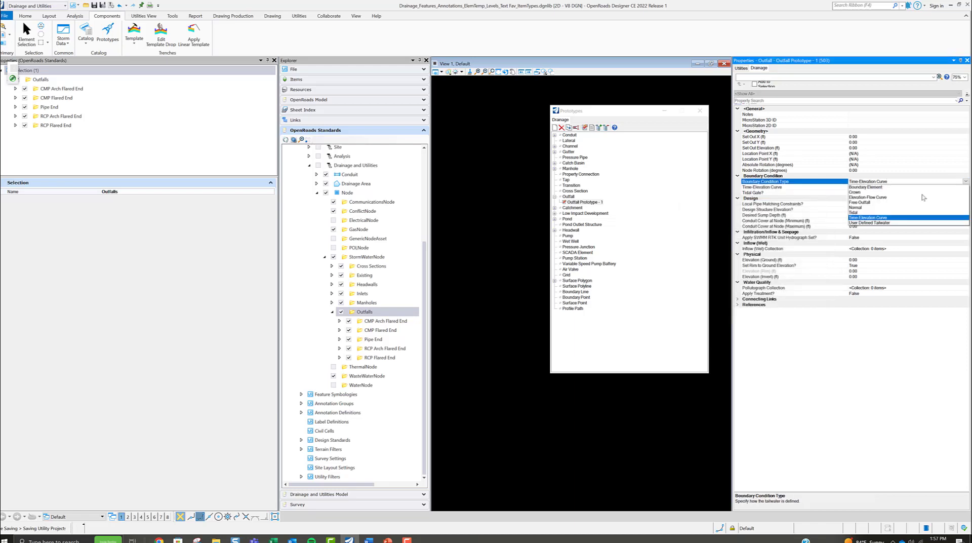
click(887, 223)
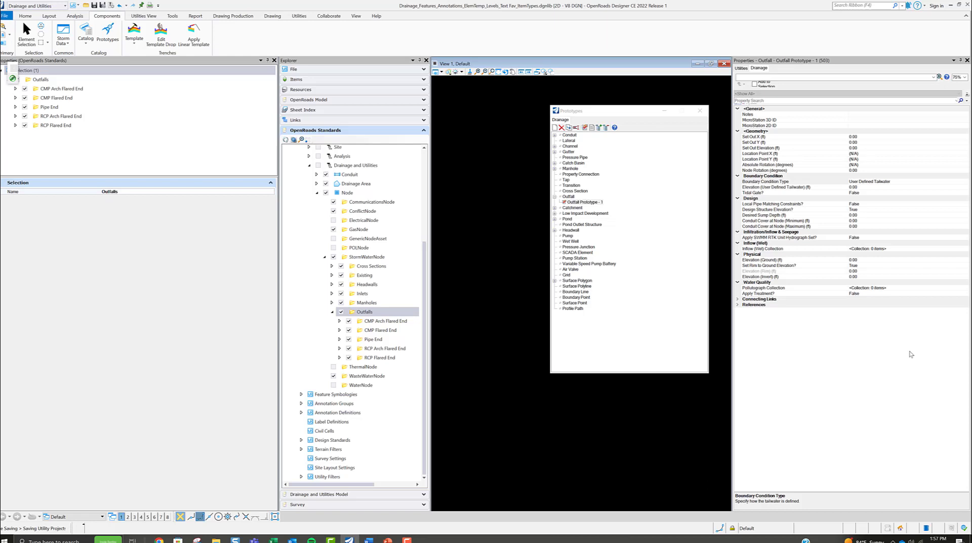
Set the prototype's Boundary Condition Type to Free Outfall and rename the prototype as OUT_Free Outfall
click(893, 182)
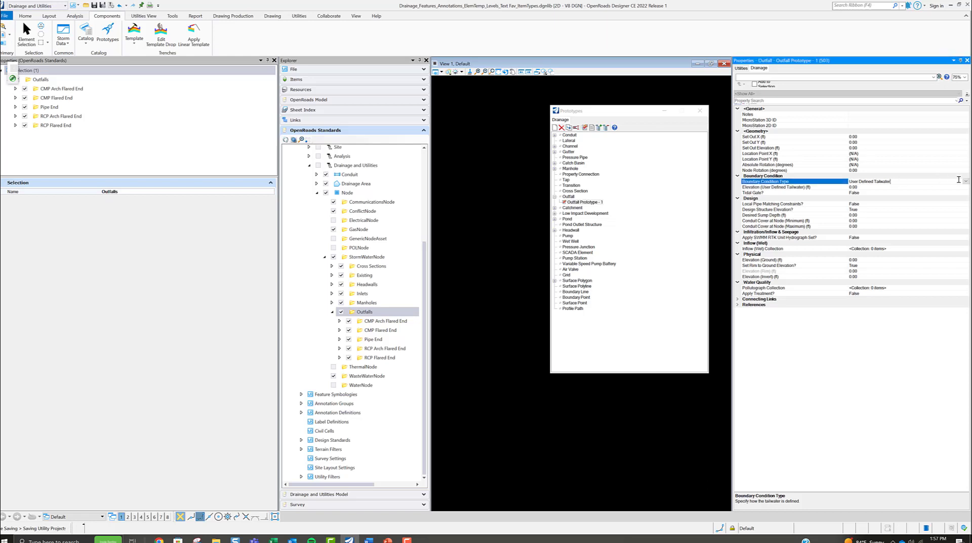
click(966, 181)
click(866, 203)
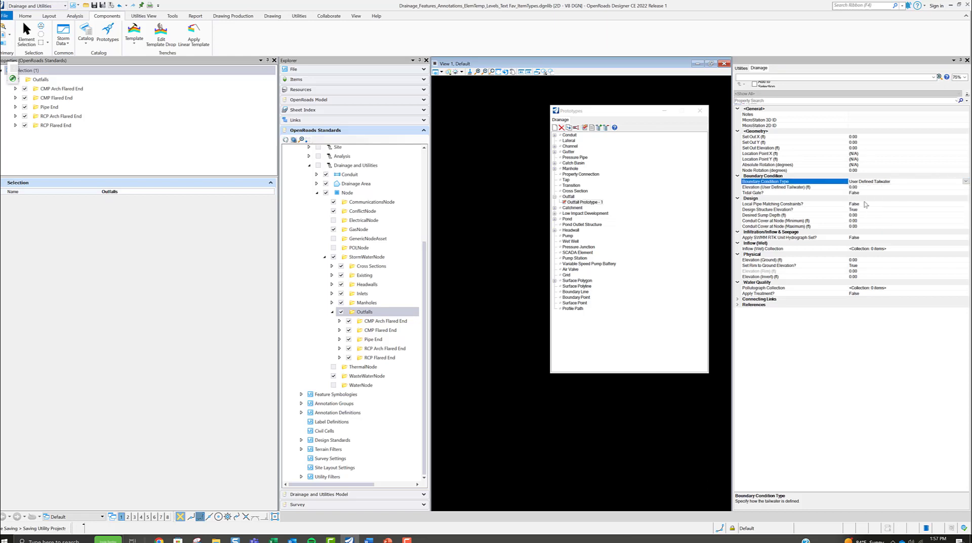
right_click(595, 202)
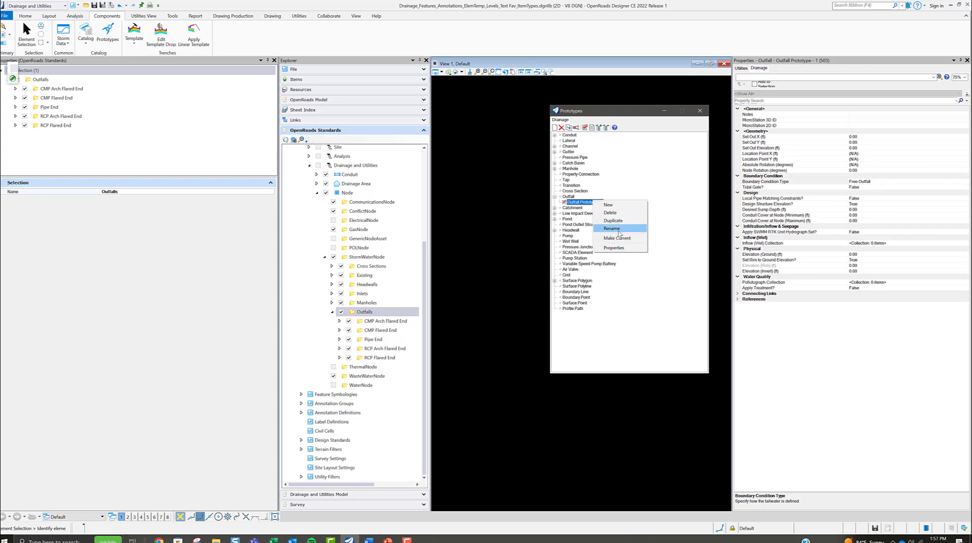
click(614, 229)
Expand all the Outfalls subfolders under StormWaterNode to list their individual feature definitions
click(339, 358)
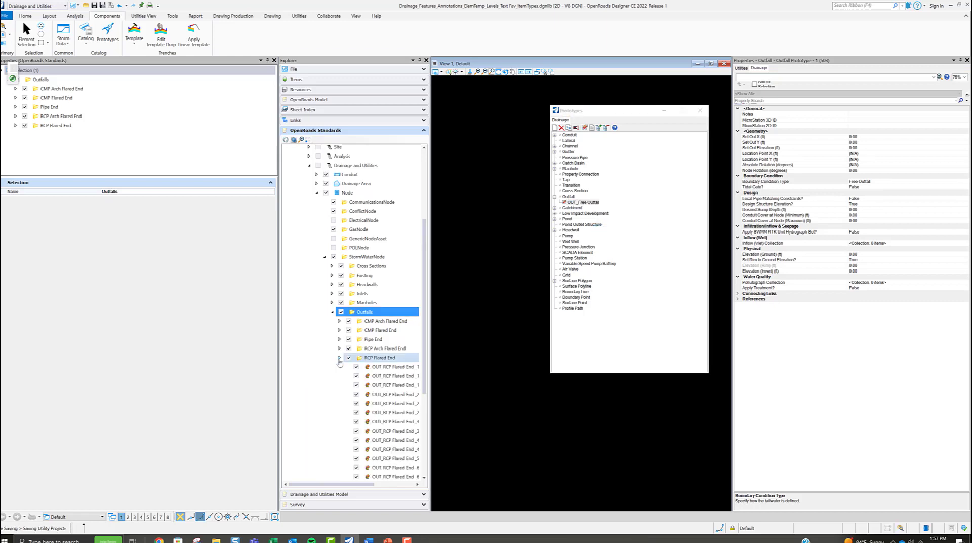
click(339, 348)
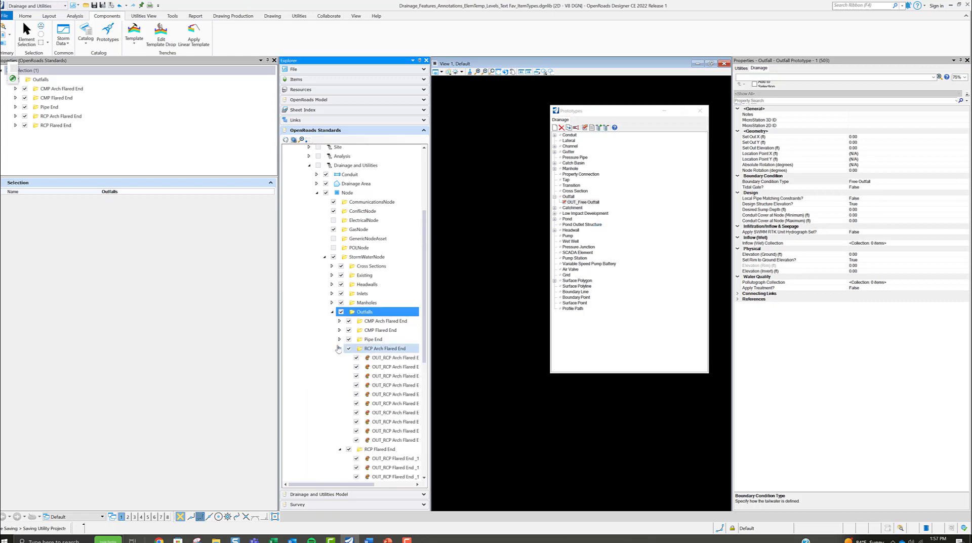
click(339, 339)
click(340, 330)
Select the whole range of outfall feature definitions, from the last RCP Flared End up to the first CMP Arch Flared End
scroll(382, 441, down, 10)
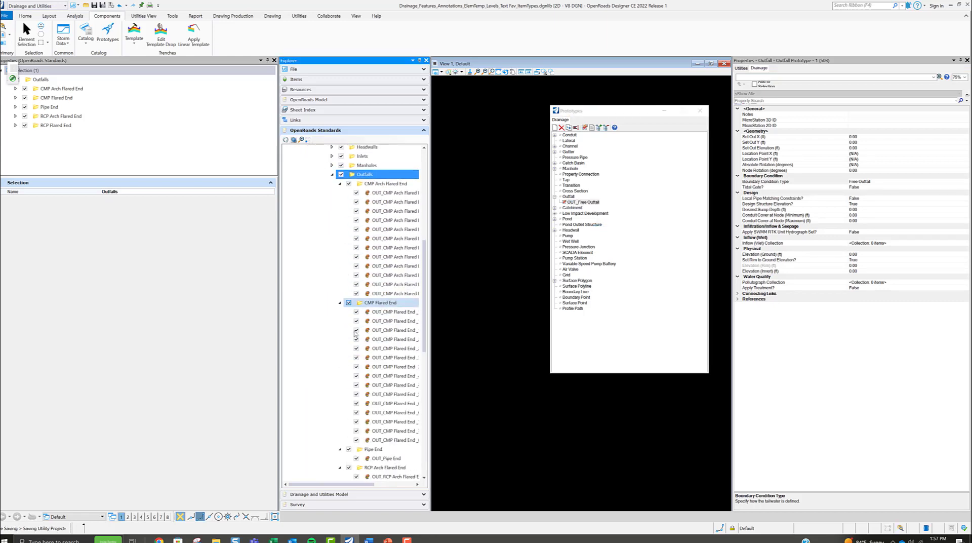
scroll(382, 441, down, 1)
click(385, 449)
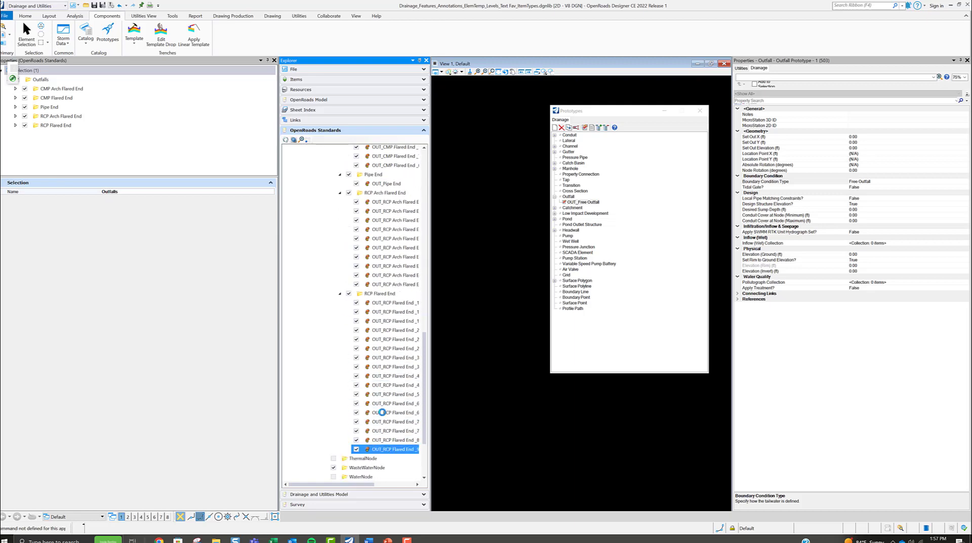
scroll(374, 377, up, 10)
scroll(374, 376, up, 2)
shift+click(394, 247)
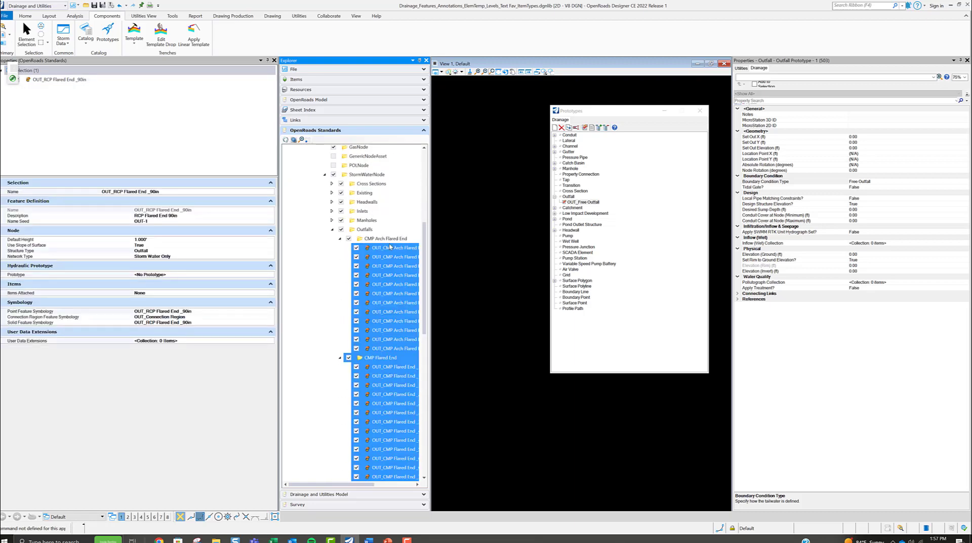
Remove the CMP Flared End, Pipe End, RCP Arch Flared End and RCP Flared End folders from the selection, keeping only feature definitions
ctrl+click(377, 358)
scroll(375, 355, down, 6)
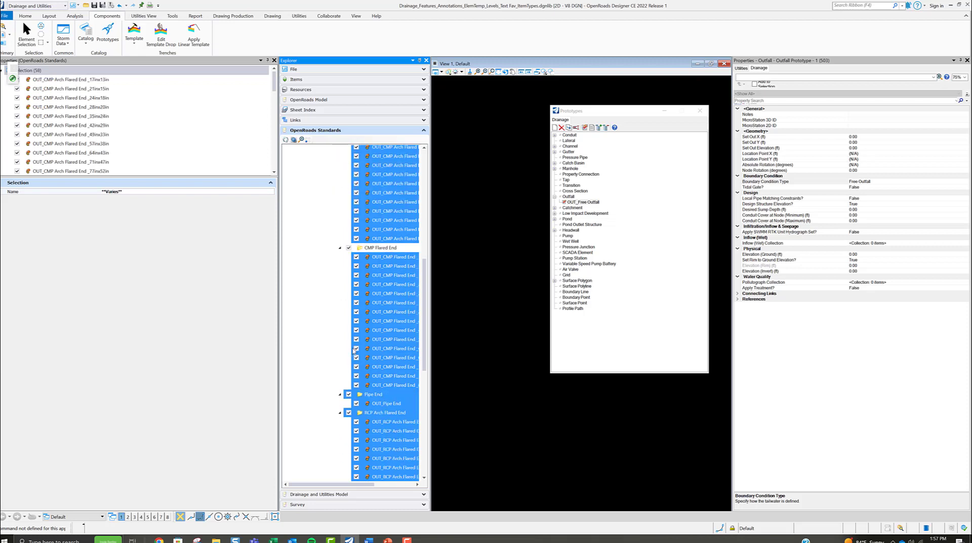
ctrl+click(368, 340)
ctrl+click(378, 357)
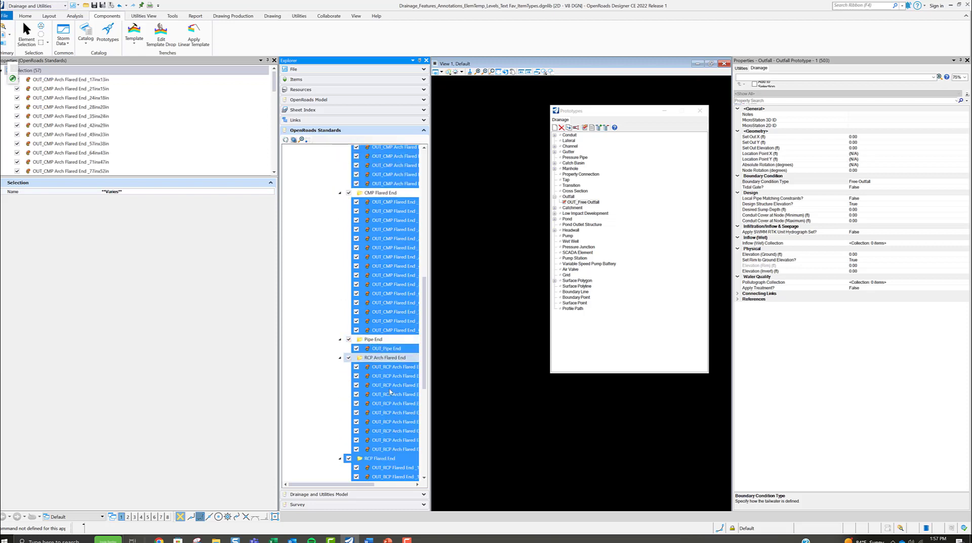
ctrl+click(377, 458)
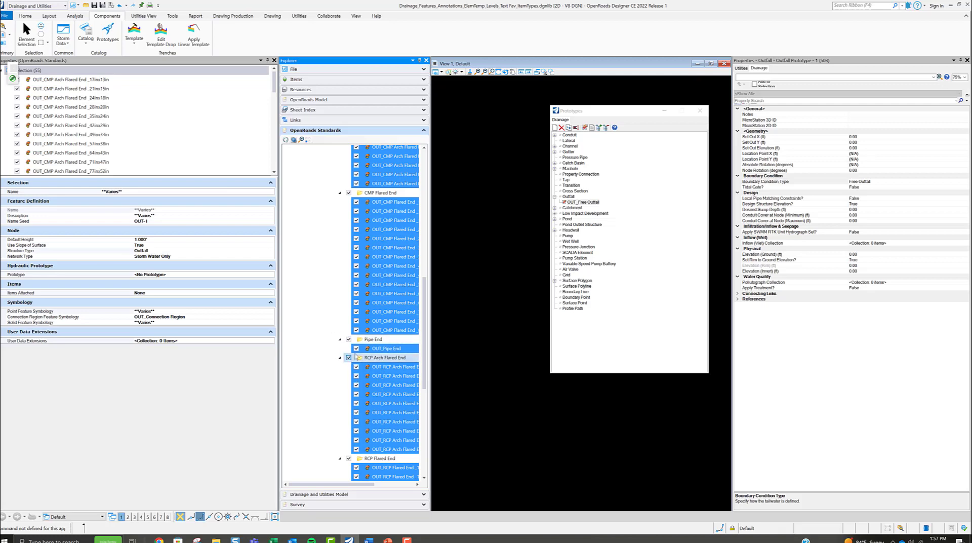
Assign the OUT_Free Outfall hydraulic prototype to all the selected outfall feature definitions
scroll(367, 363, up, 4)
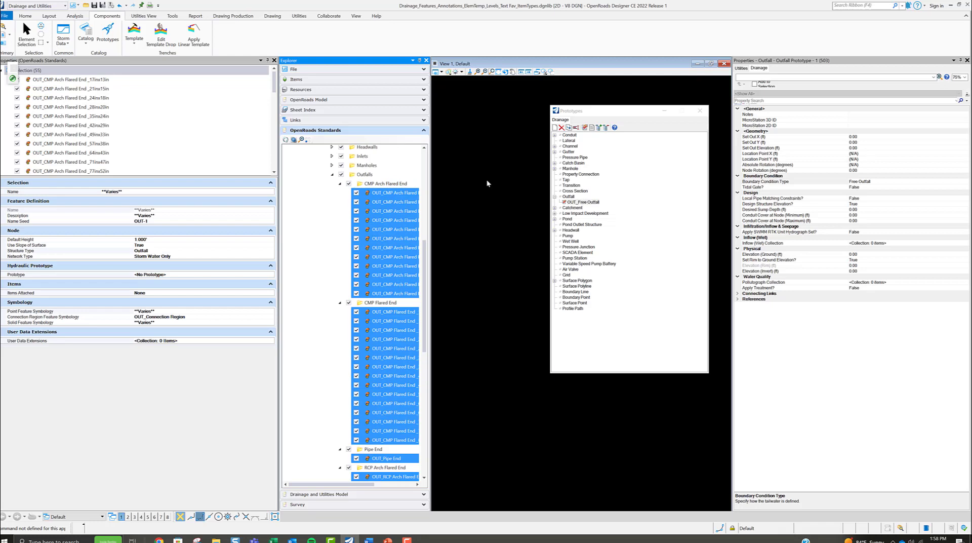
click(256, 275)
click(270, 274)
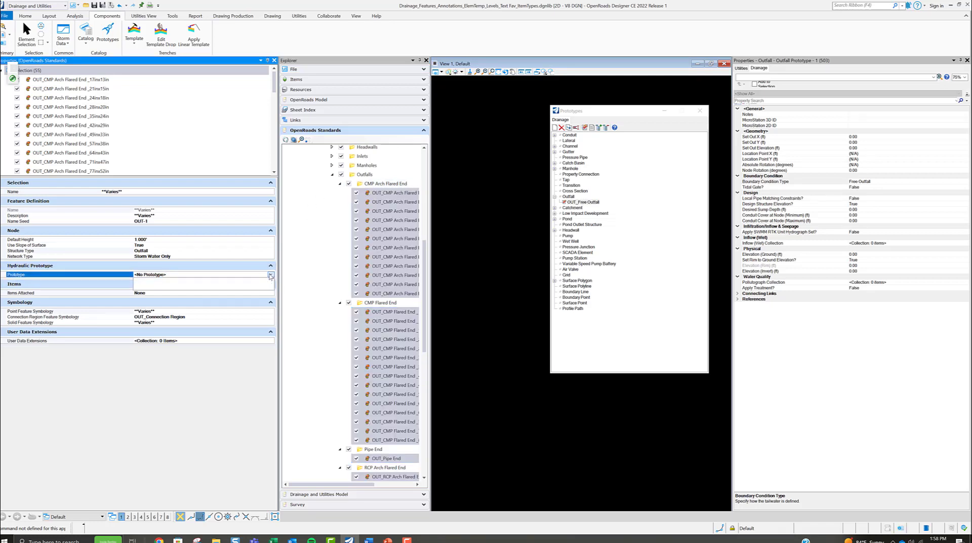
click(166, 285)
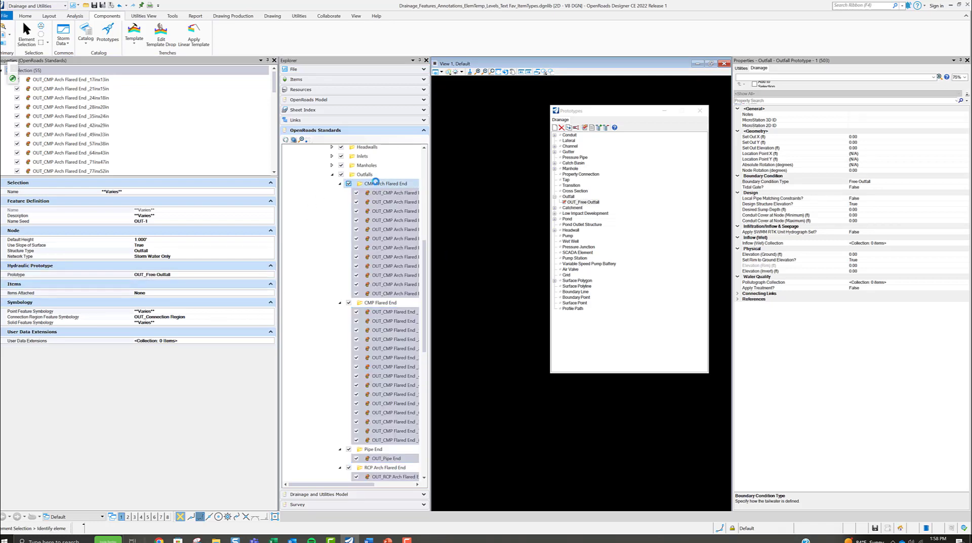
Collapse all the Outfalls subfolders in the OpenRoads Standards tree
click(340, 185)
click(339, 183)
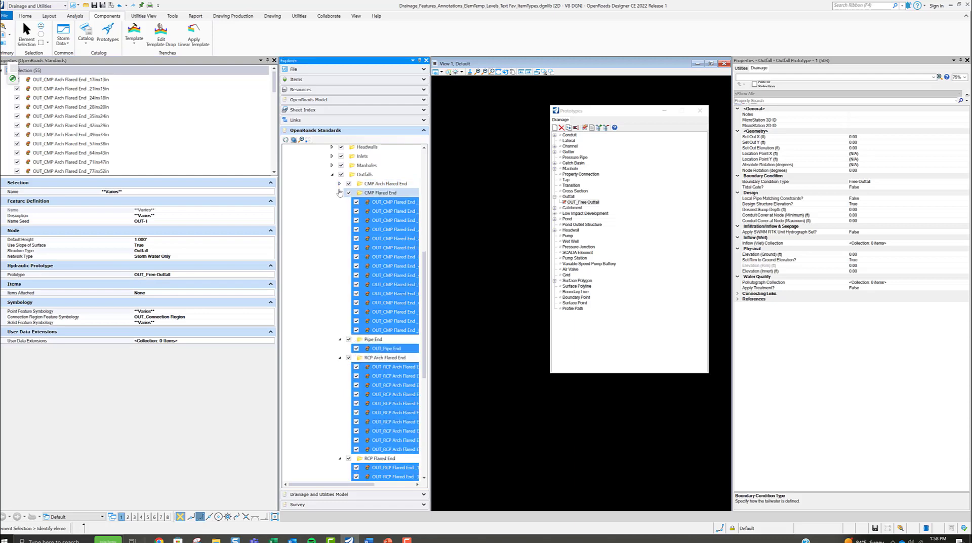
click(339, 193)
click(339, 202)
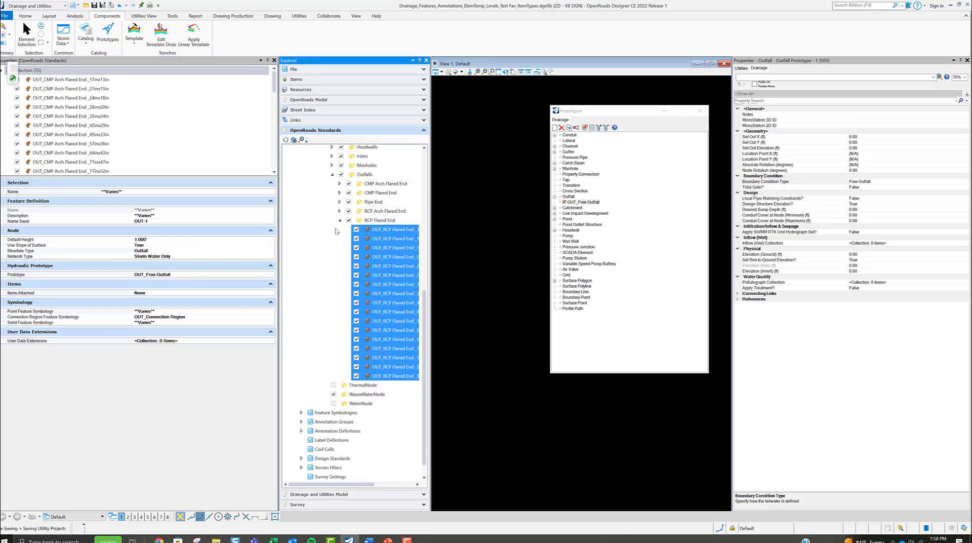
click(340, 220)
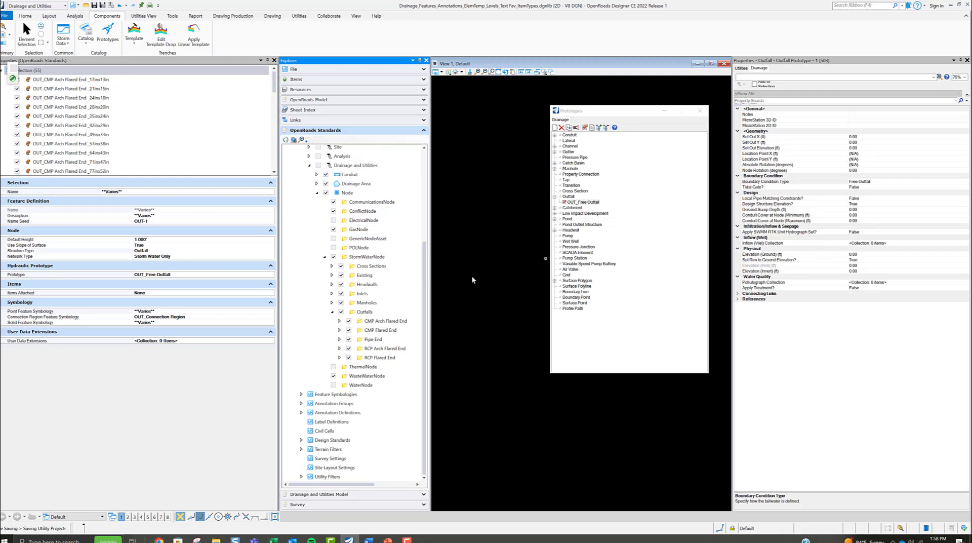
Read the descriptions of the outfall prototype's Desired Sump Depth, Conduit Cover at Node (Minimum) and Design Structure Elevation? properties
click(771, 211)
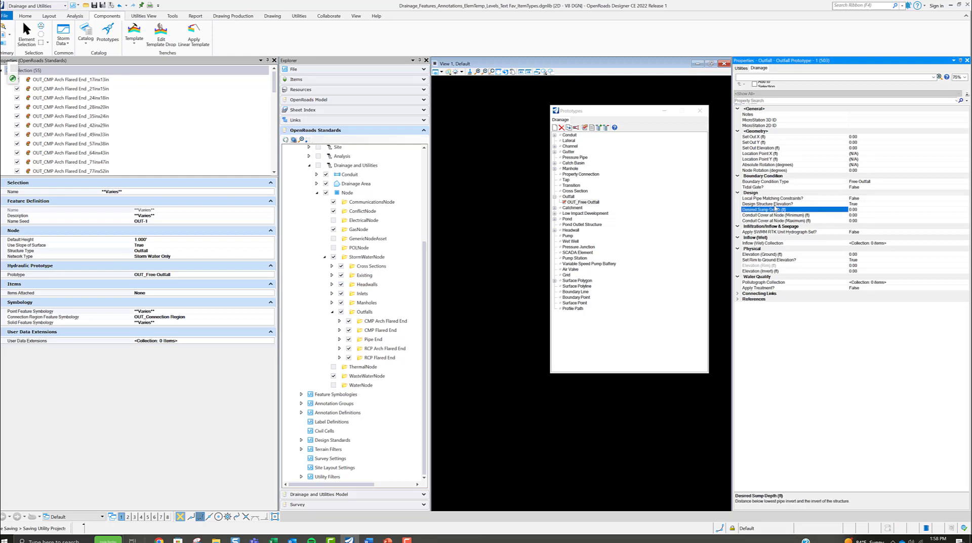
click(774, 216)
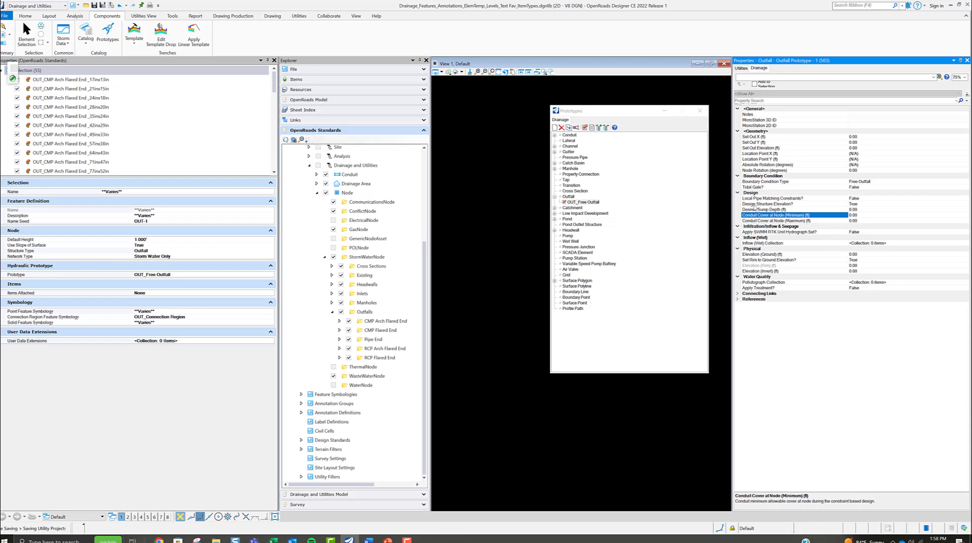
click(750, 204)
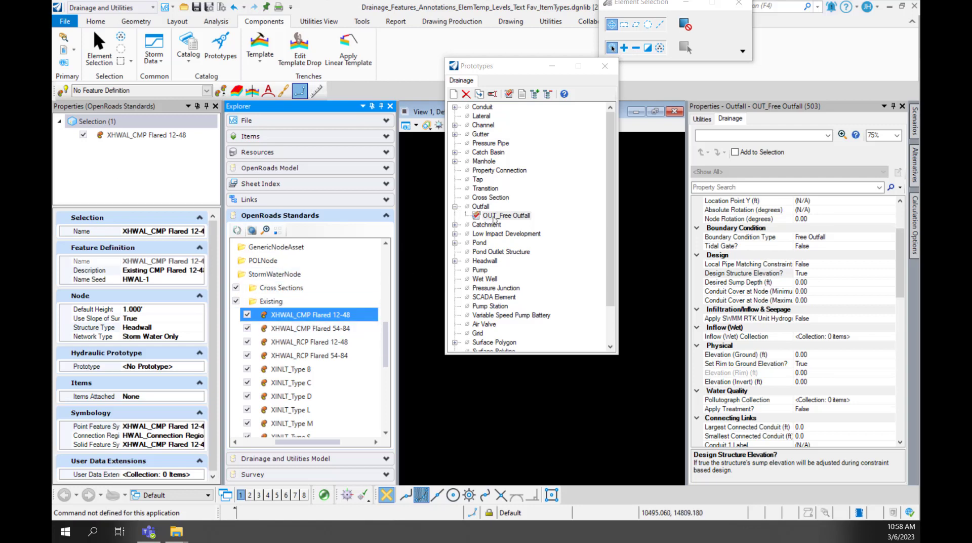
Duplicate the OUT_Free Outfall prototype and rename the copy XOUT_Free Outfall
right_click(494, 219)
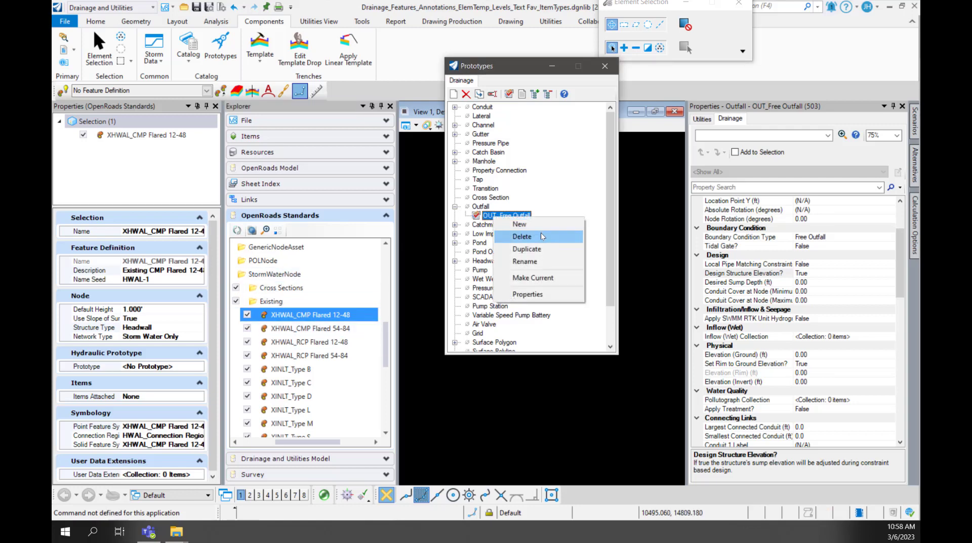
click(548, 253)
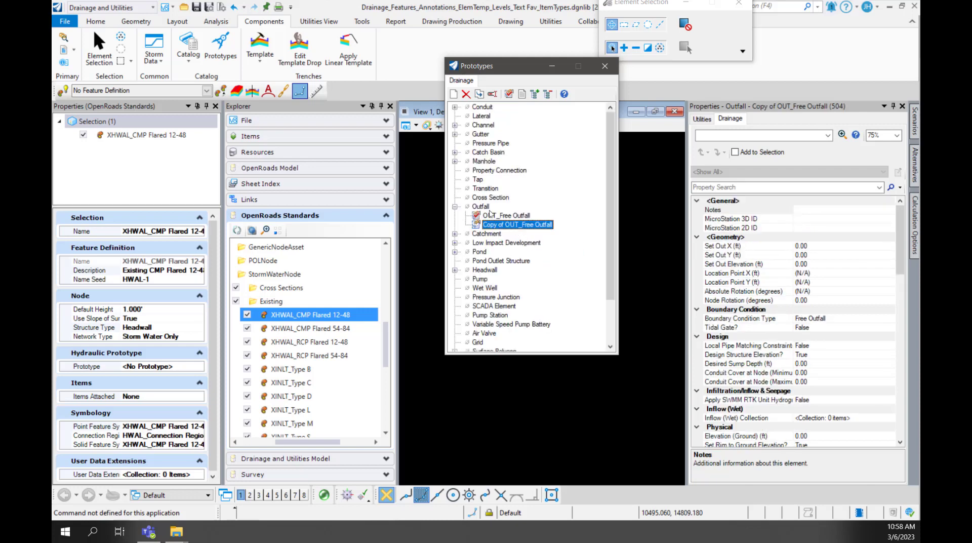
right_click(510, 229)
click(537, 270)
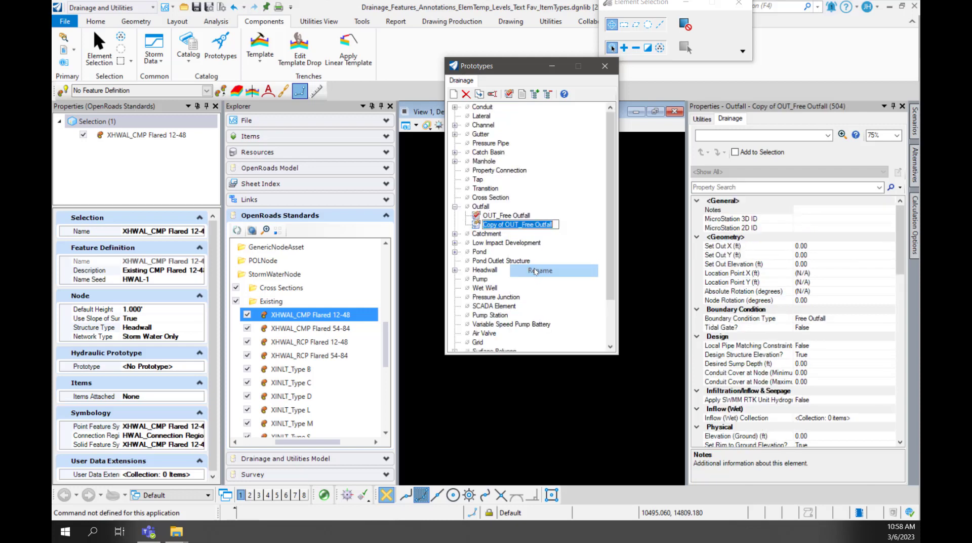
click(505, 225)
drag(505, 224, 457, 227)
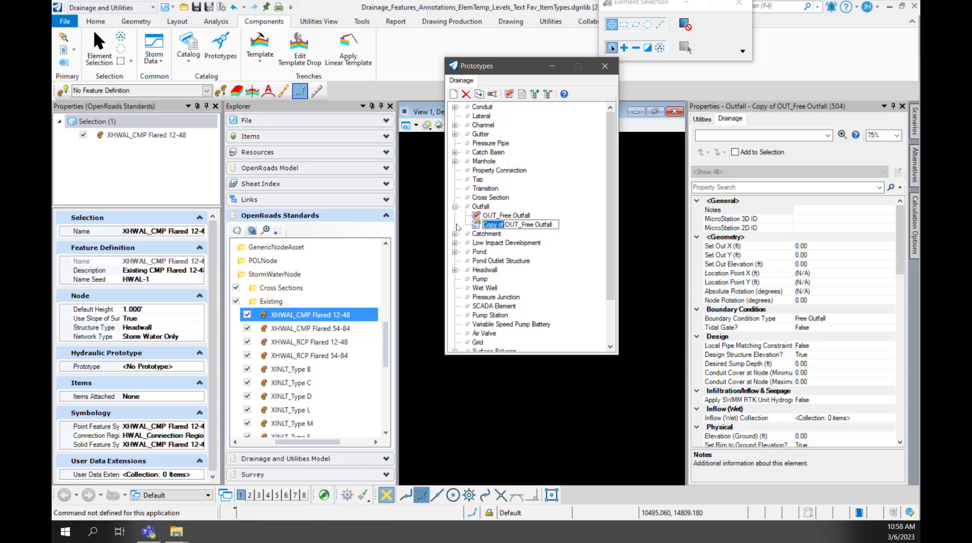
text(X)
key(Return)
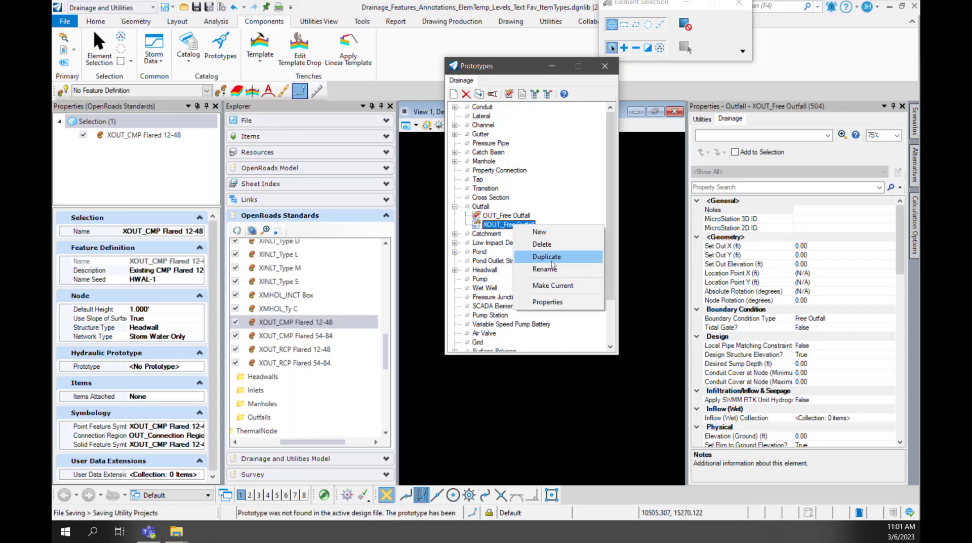
Rename the XOUT_Free Outfall prototype as XOUT_User Defined Tailwater
click(552, 272)
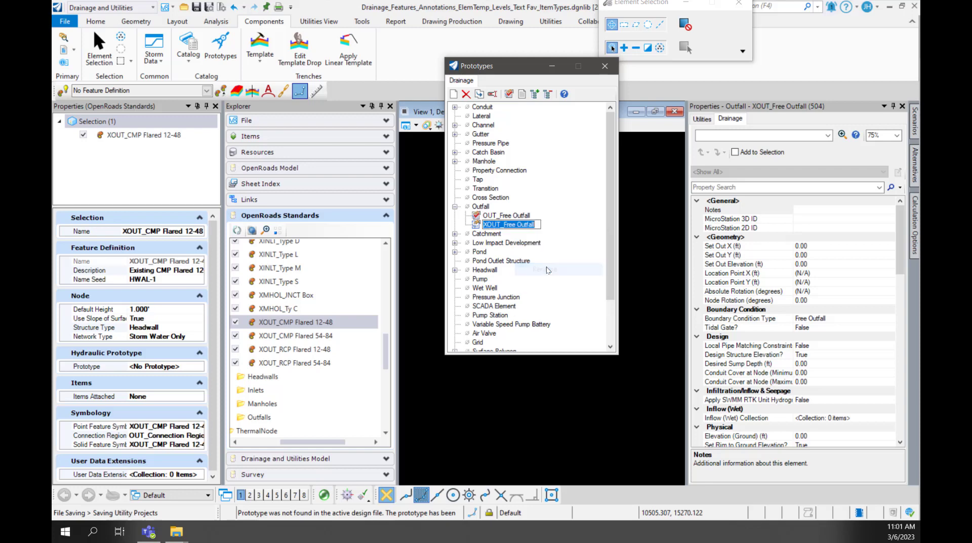
drag(507, 224, 588, 226)
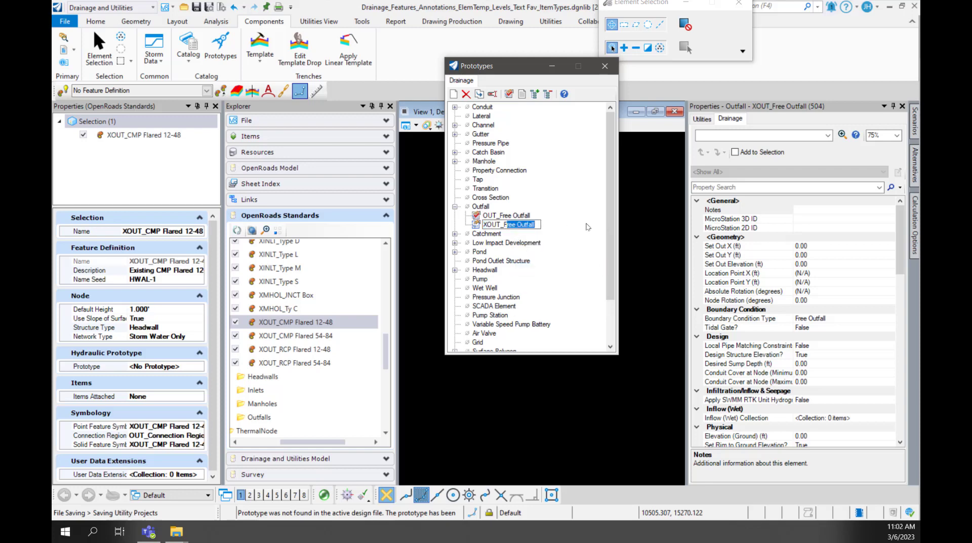
key(BackSpace)
key(BackSpace)
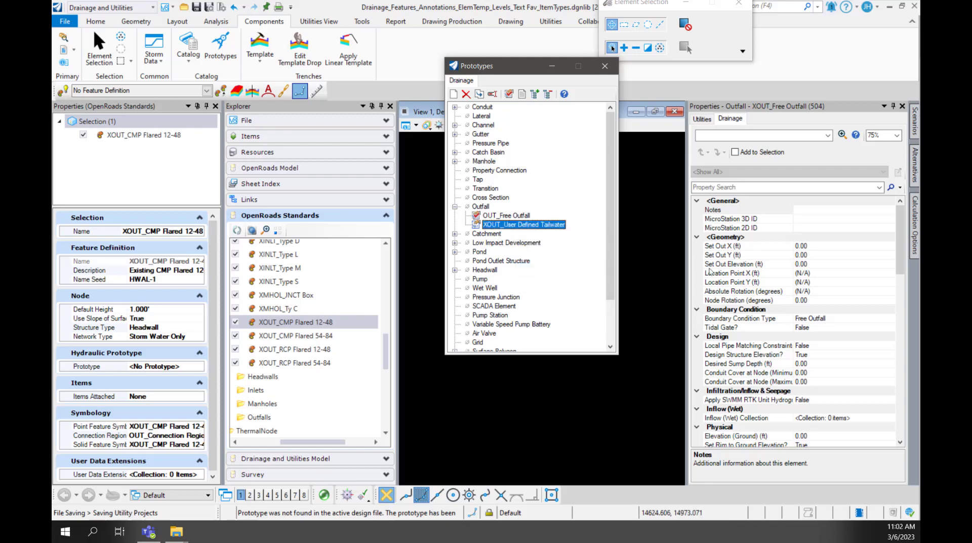
Set the Boundary Condition Type of the XOUT_User Defined Tailwater prototype to User Defined Tailwater
click(851, 319)
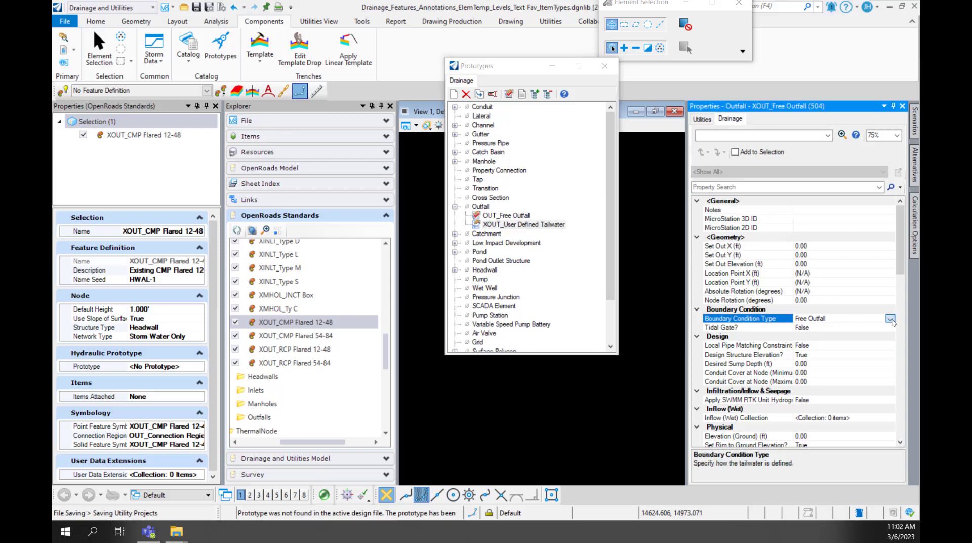
click(891, 319)
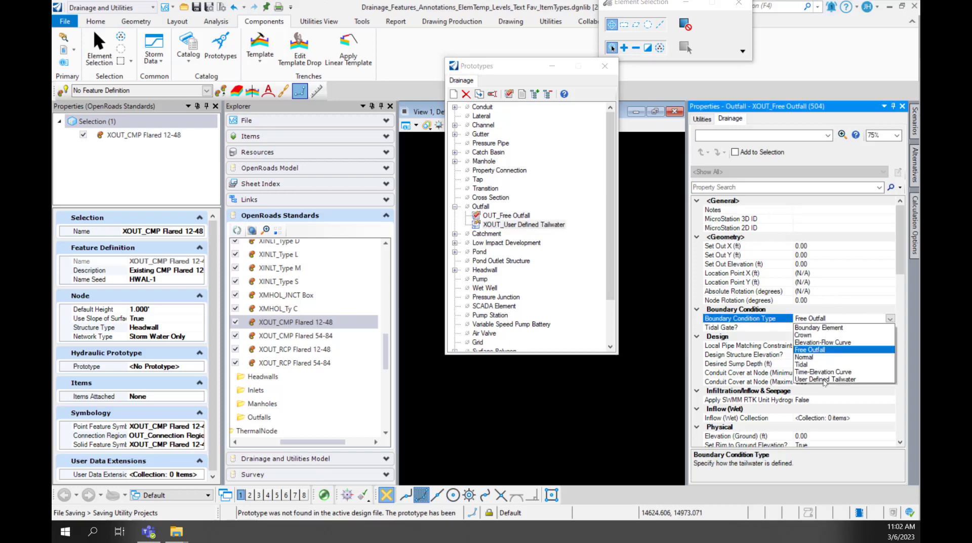
click(824, 380)
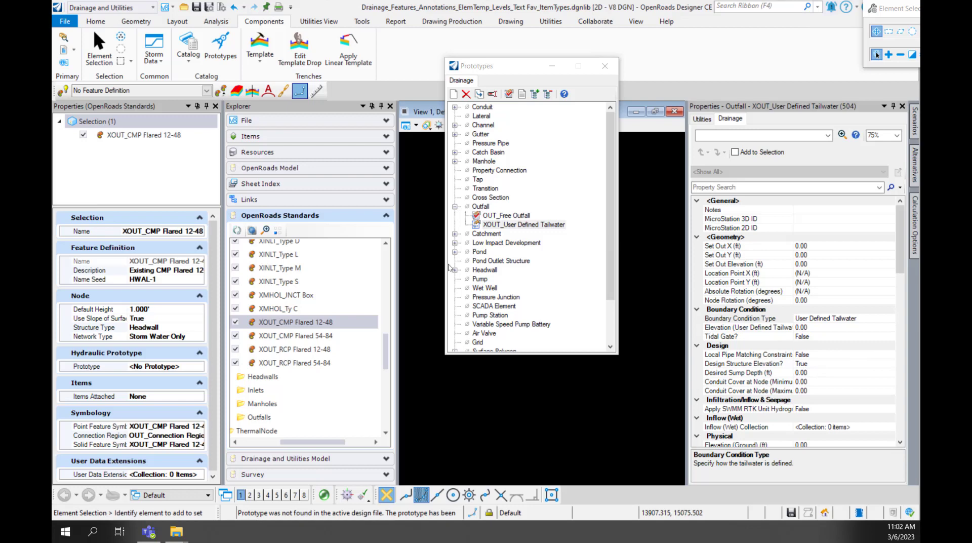
Select the four existing XOUT CMP and RCP Flared feature definitions and set their Structure Type to Outfall
shift+click(300, 363)
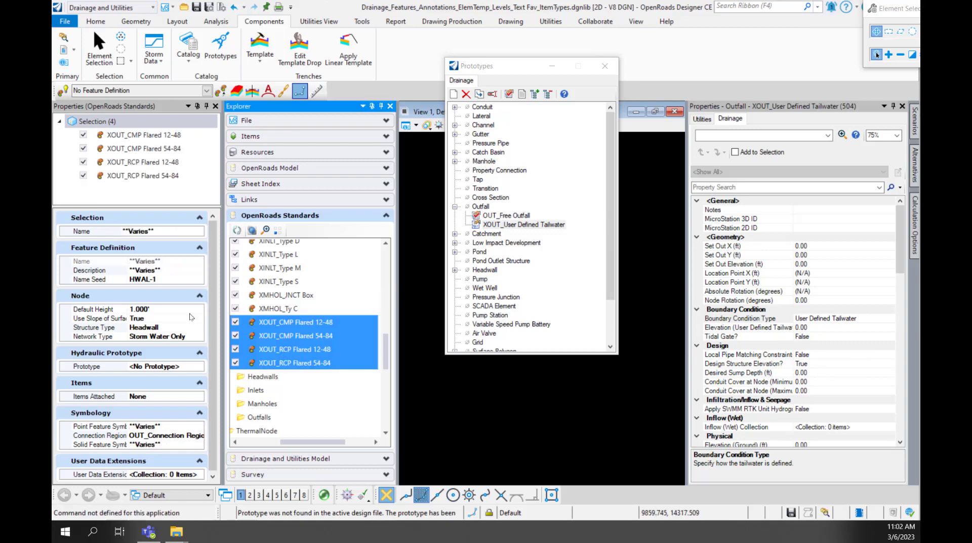
click(191, 369)
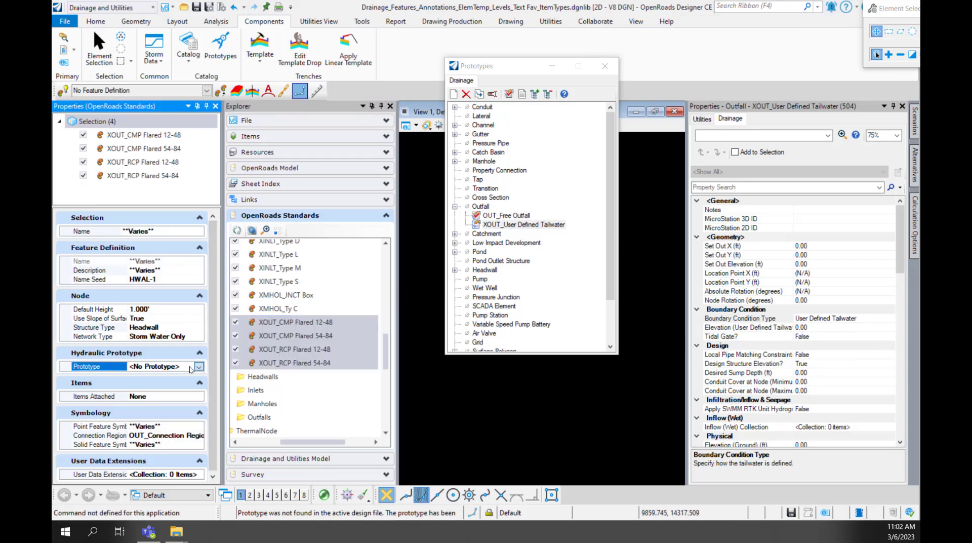
click(152, 327)
click(153, 327)
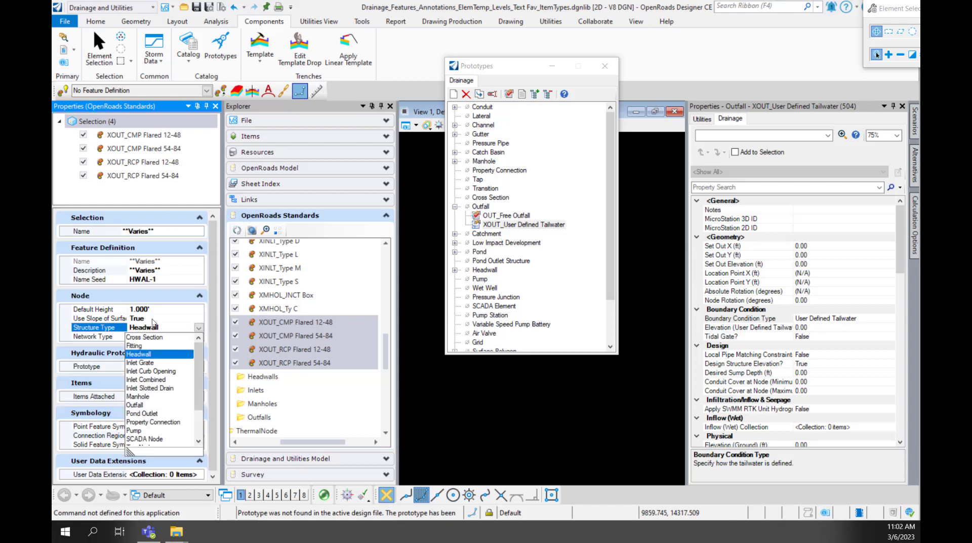
click(142, 407)
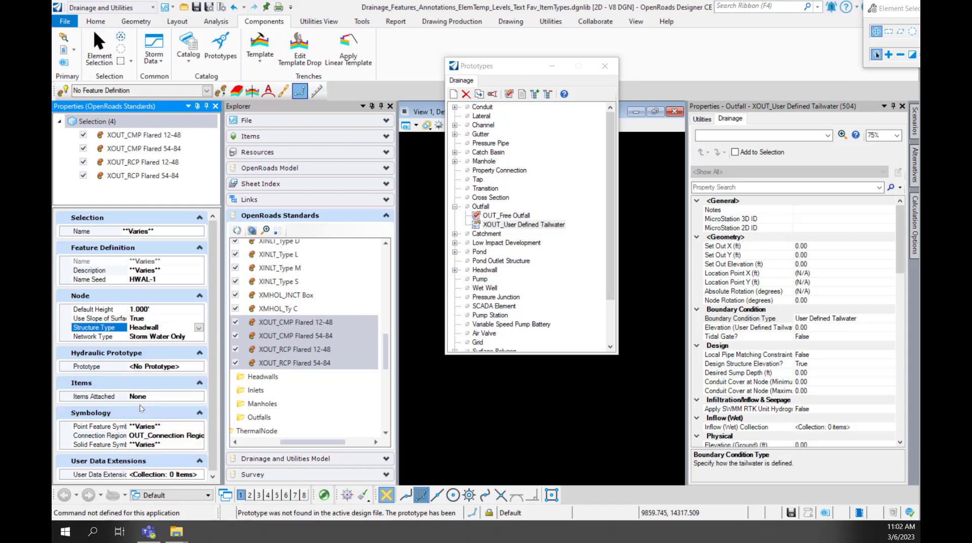
Assign the XOUT_User Defined Tailwater hydraulic prototype to the four selected XOUT feature definitions
click(152, 366)
click(152, 366)
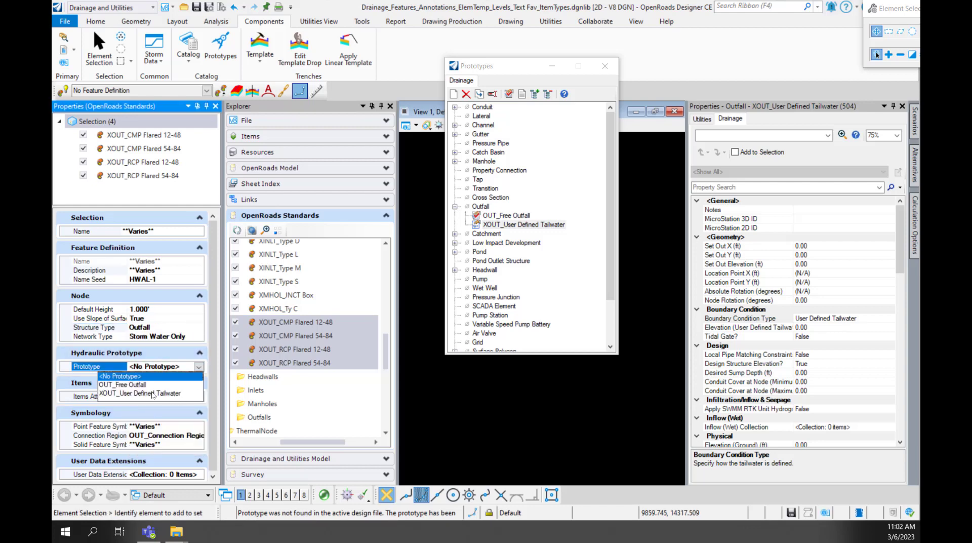
click(153, 394)
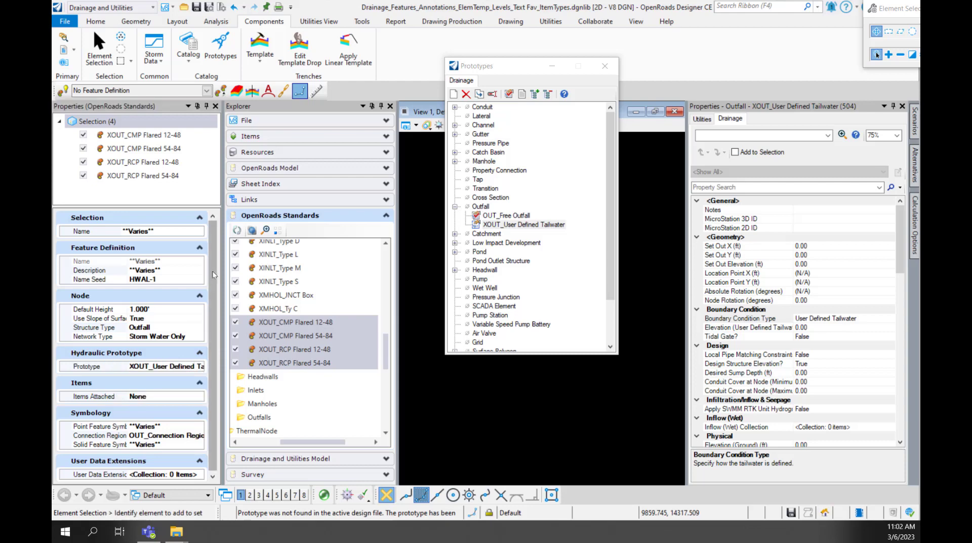